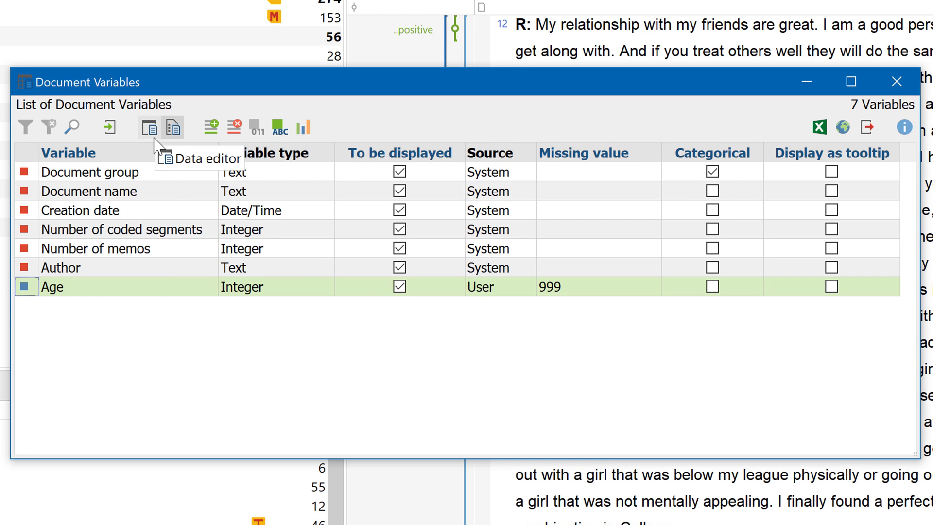
# - In the Data editor, enter Age values 27, 32, 41, 65, 21, 18, 24 and 43 for the first eight interviews
pyautogui.click(154, 137)
pyautogui.doubleClick(845, 174)
pyautogui.write('27')
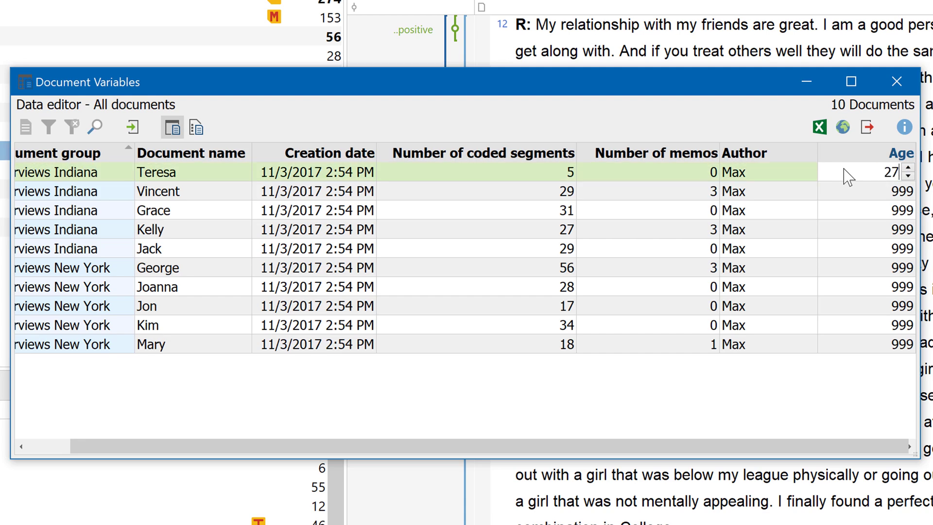
pyautogui.write(' 32 41 65 21 18 ')
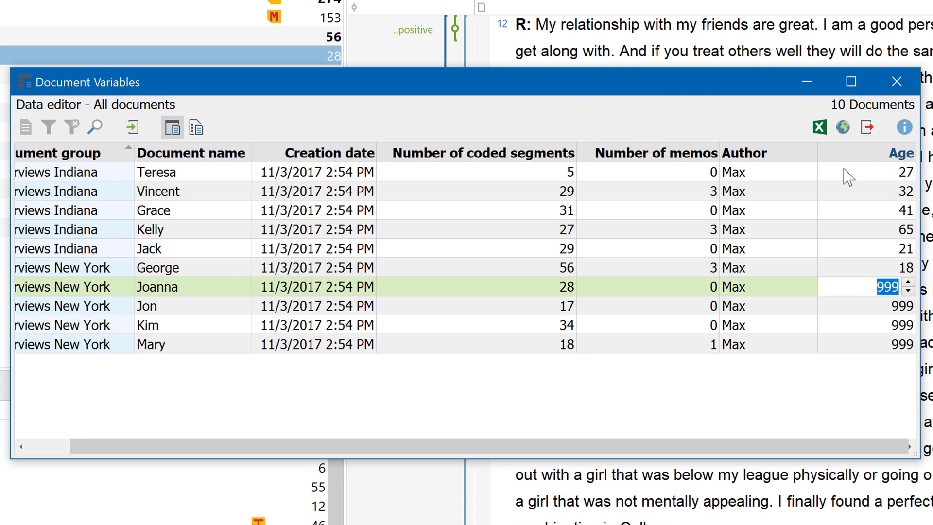
pyautogui.write('24')
pyautogui.press('Return')
pyautogui.write('43')
pyautogui.press('Return')
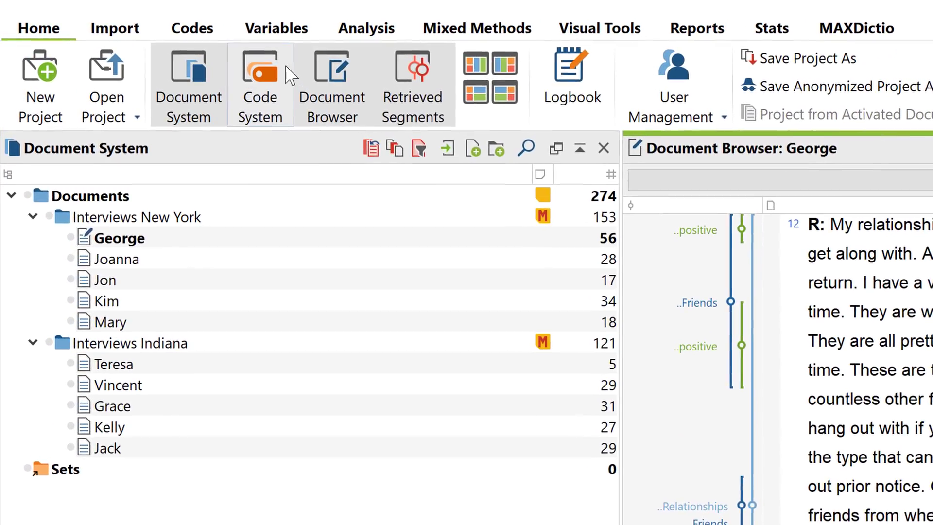
# - Open the Document Variables data editor from the Variables ribbon
pyautogui.click(276, 35)
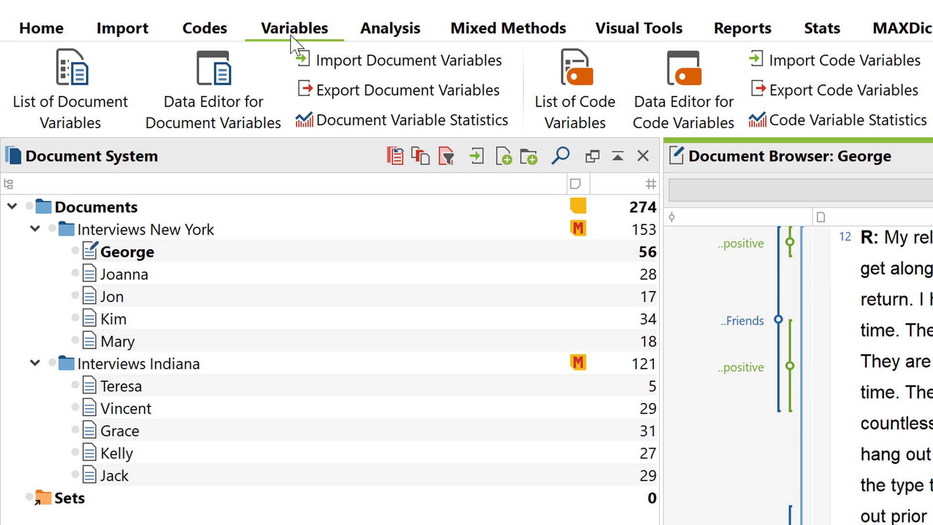
pyautogui.click(229, 123)
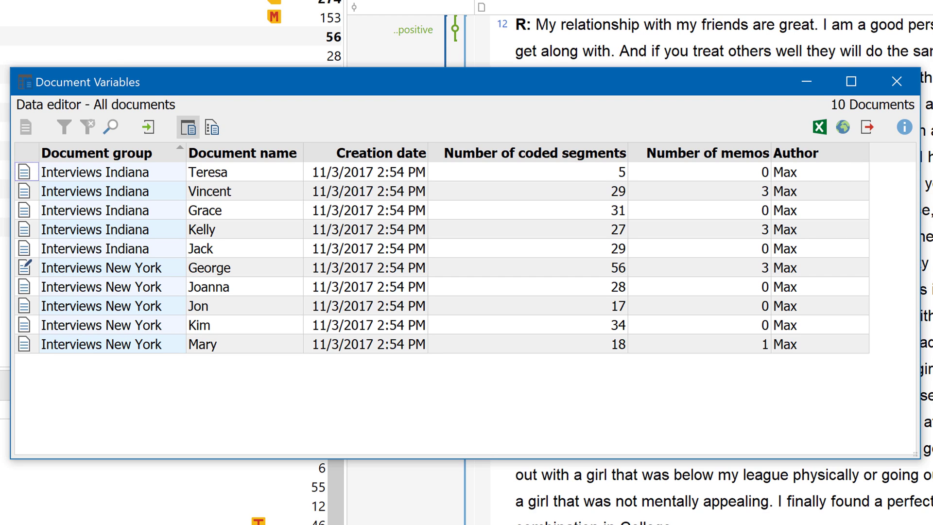
# - In the variable list, view Document group's frequency table and bar chart, then close them
pyautogui.click(209, 129)
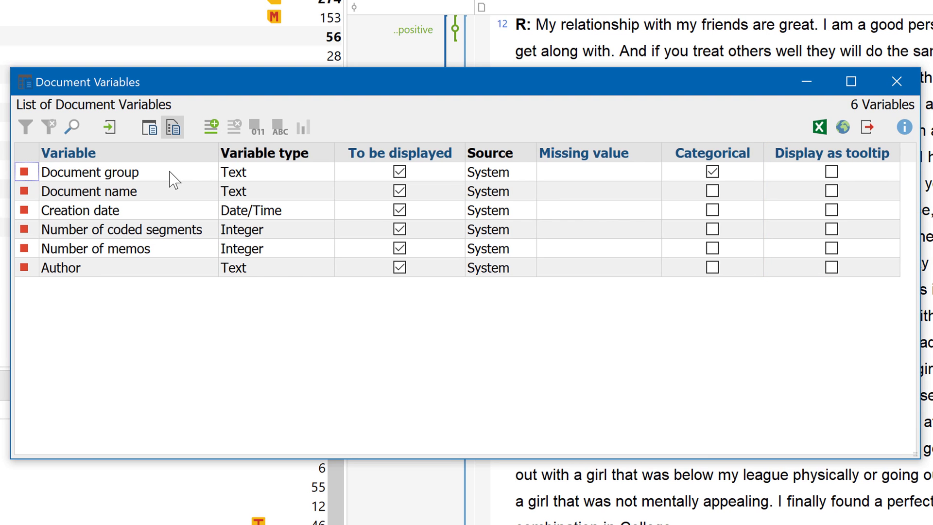
pyautogui.click(175, 174)
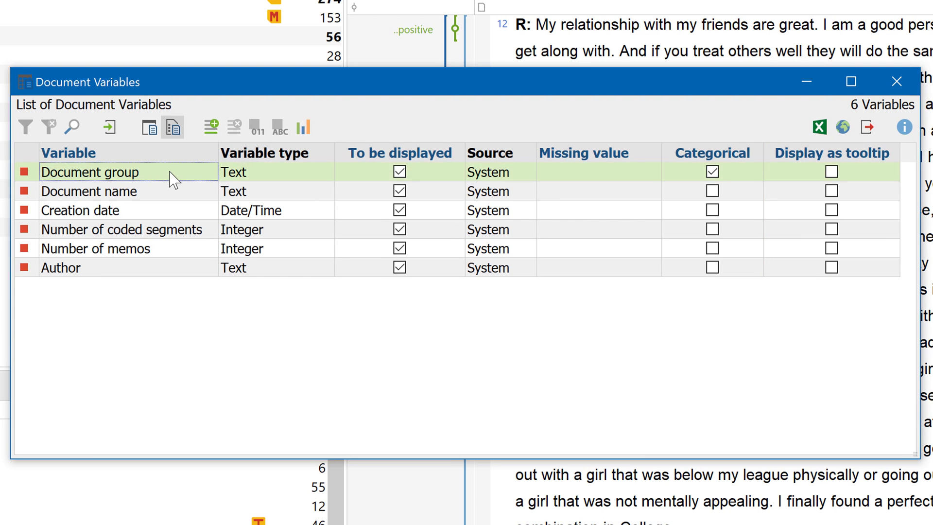
pyautogui.click(303, 128)
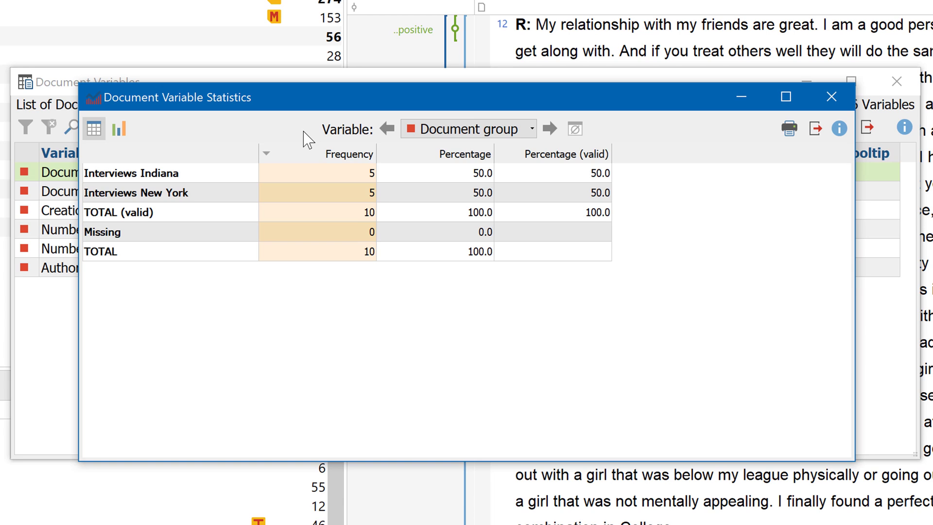
pyautogui.click(125, 131)
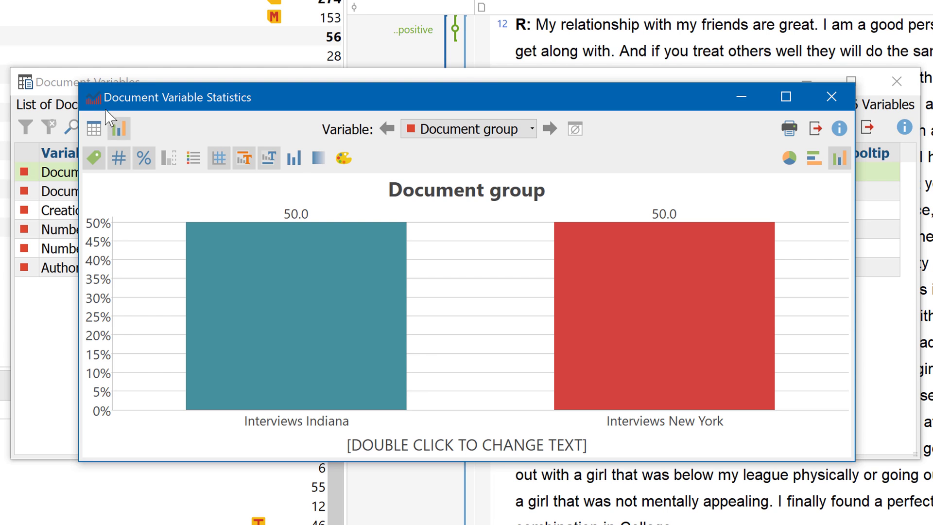
pyautogui.press('Escape')
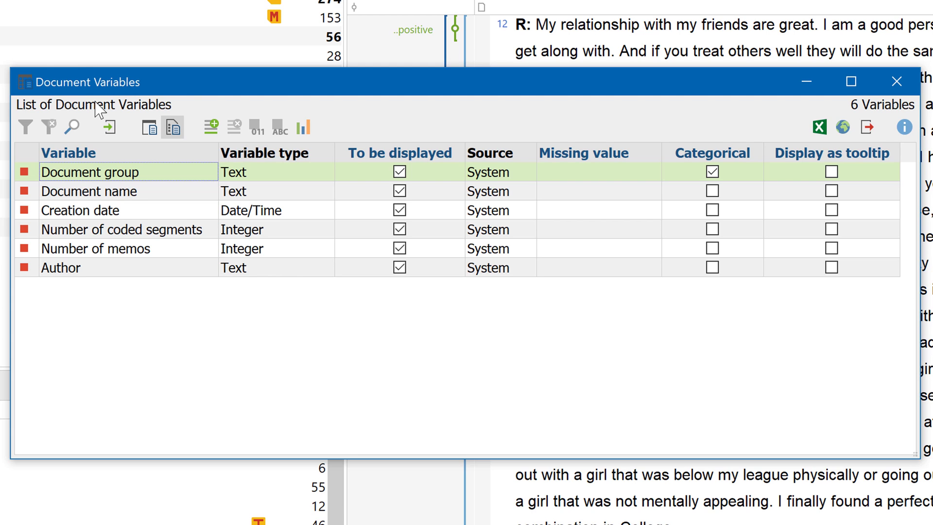
# - Create a new Integer document variable named Age with missing value 999
pyautogui.click(209, 129)
pyautogui.write('Age')
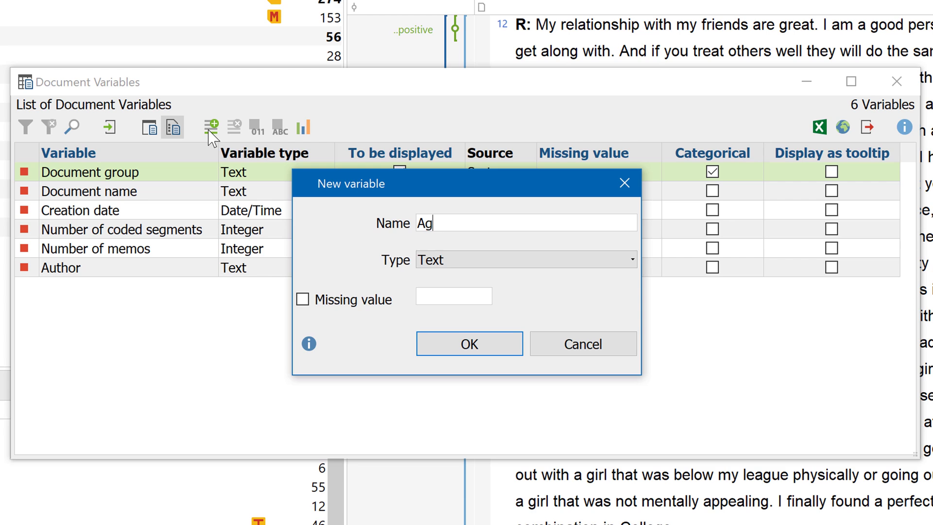
pyautogui.click(452, 266)
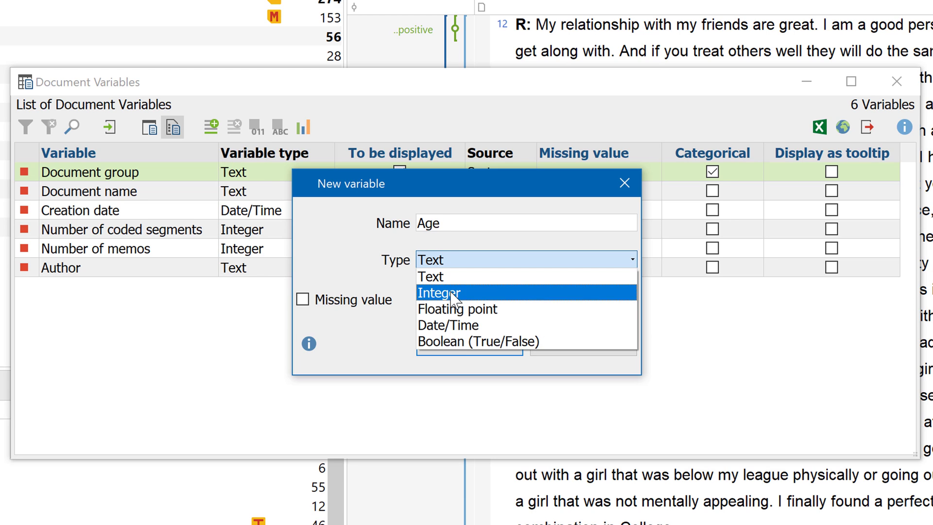
pyautogui.click(453, 292)
pyautogui.click(359, 287)
pyautogui.click(437, 278)
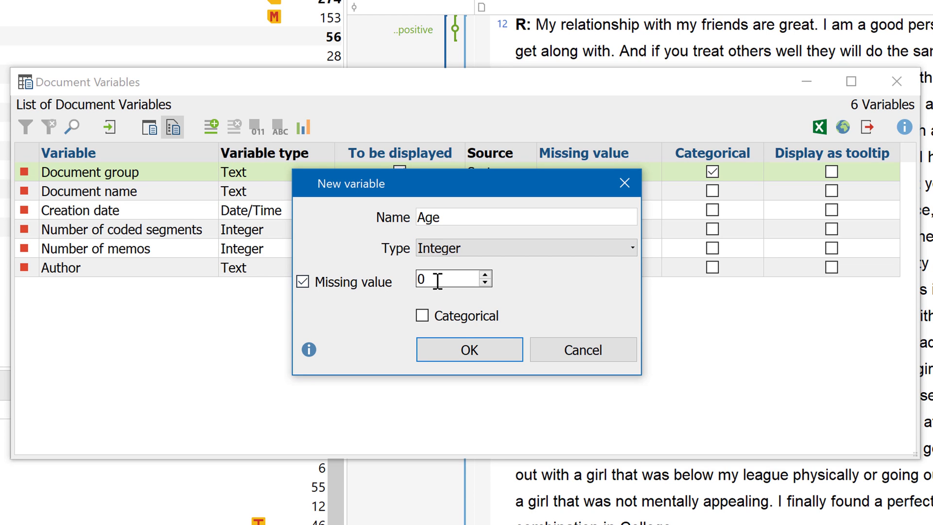
pyautogui.write('999')
pyautogui.click(451, 358)
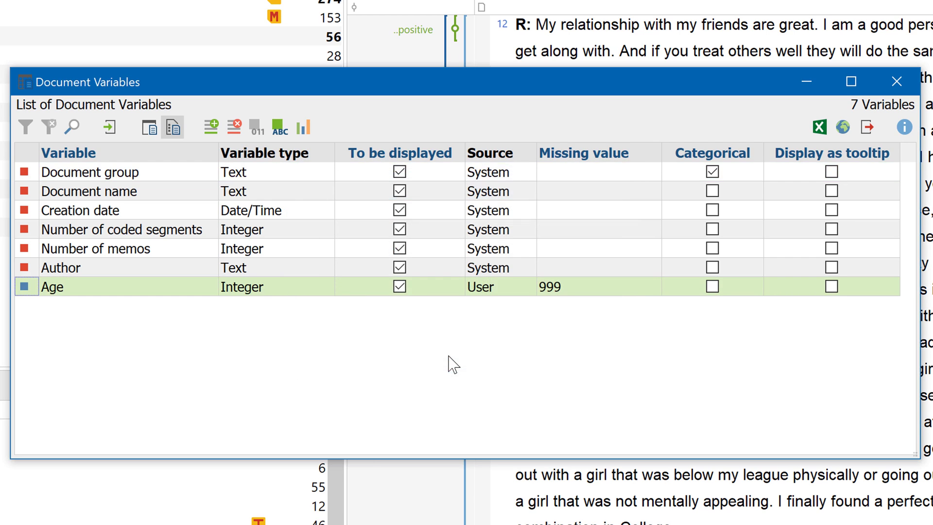
# - Enter ages 27, 32, 41, 65, 21, 18, 24 and 43 in the Data editor
pyautogui.click(154, 138)
pyautogui.doubleClick(848, 175)
pyautogui.write('27')
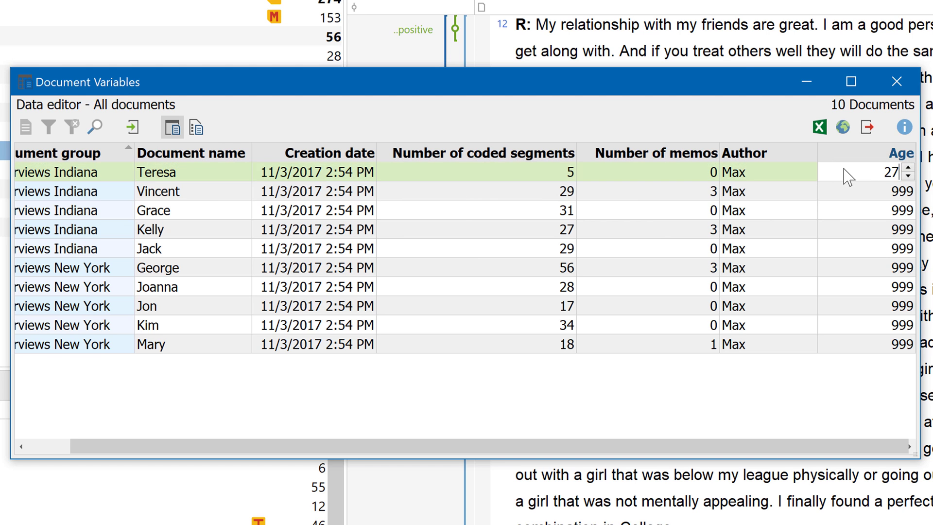
pyautogui.write(' 32 41 65 21 18 ')
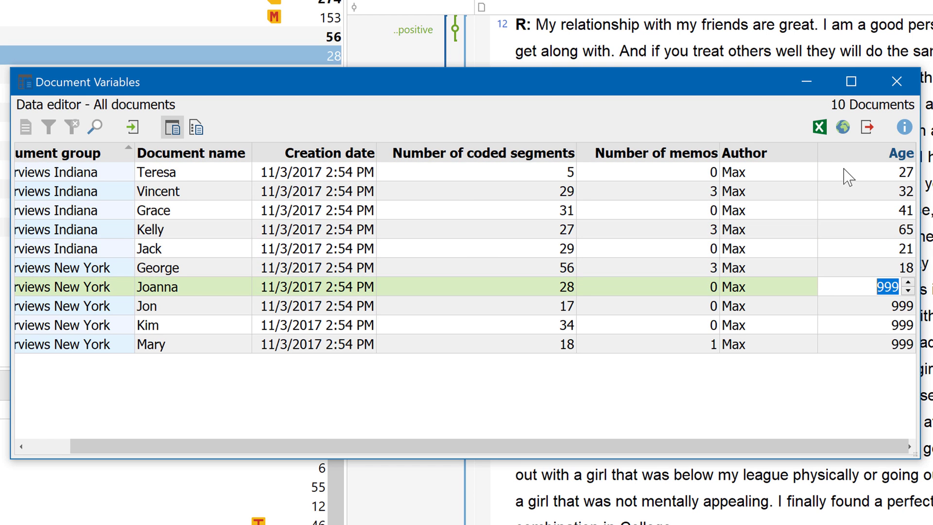
pyautogui.write('24')
pyautogui.press('Return')
pyautogui.write('43')
pyautogui.press('Return')
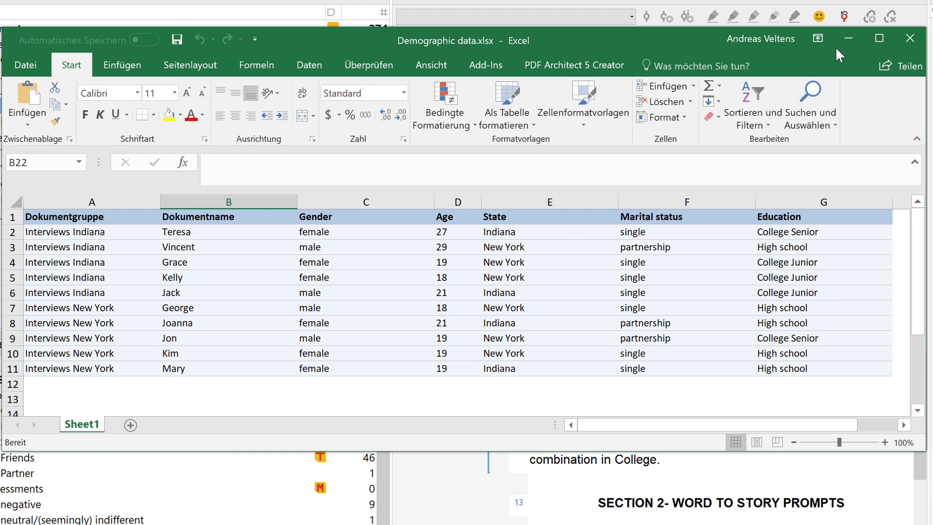
# - Minimize the Demographic data.xlsx workbook in Excel to return to MAXQDA
pyautogui.click(847, 40)
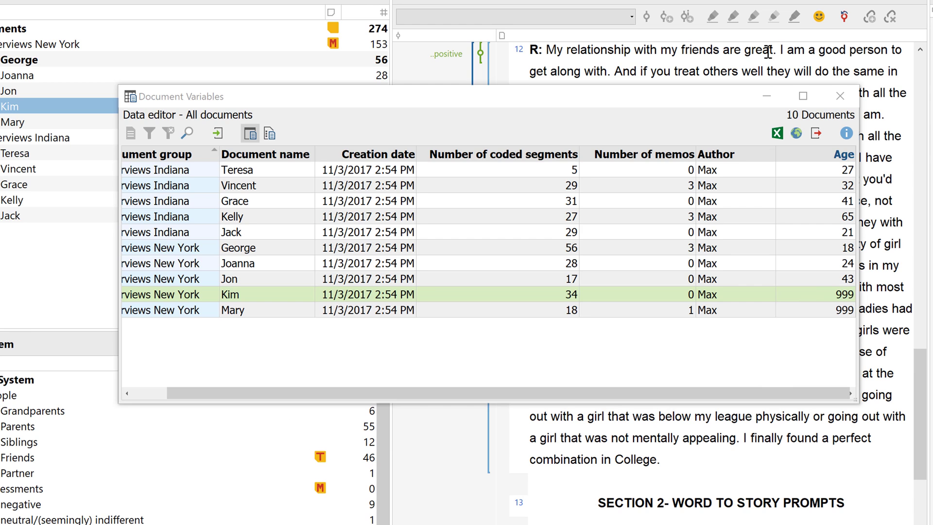
# - Import Gender, State, Marital status, Education and Age from Demographic data.xlsx after checking target mappings
pyautogui.click(223, 133)
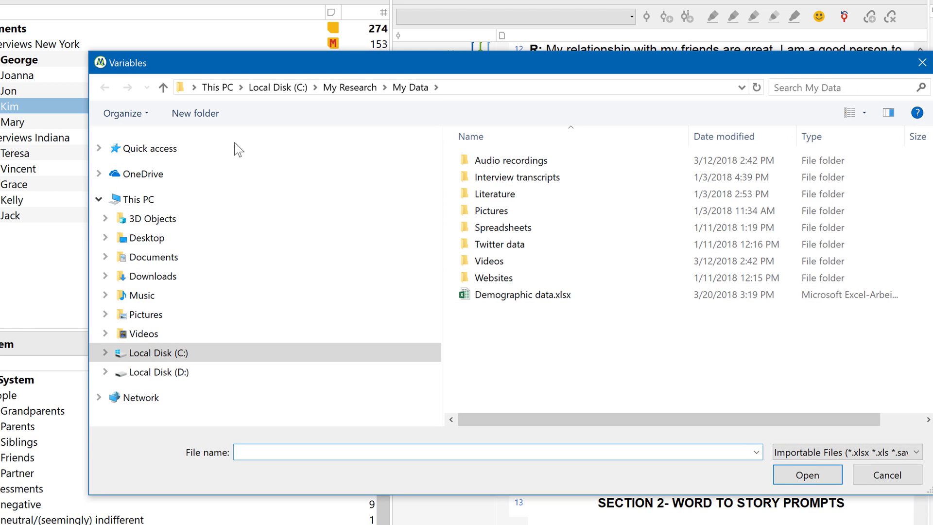
pyautogui.doubleClick(482, 296)
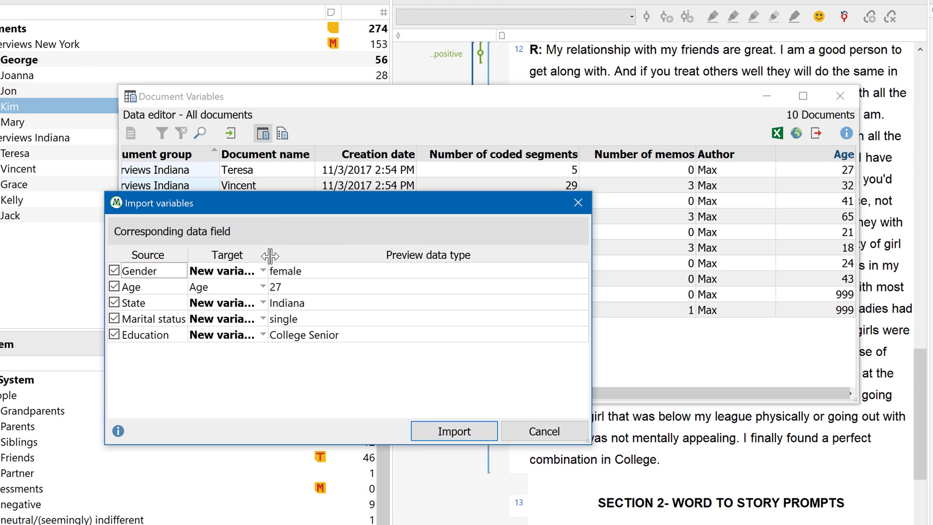
pyautogui.moveTo(268, 256); pyautogui.dragTo(330, 258)
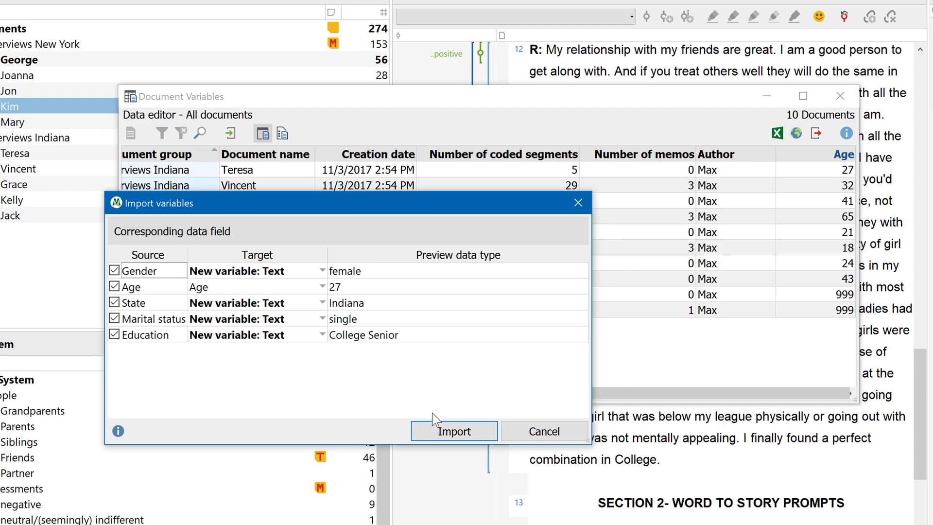
pyautogui.click(438, 424)
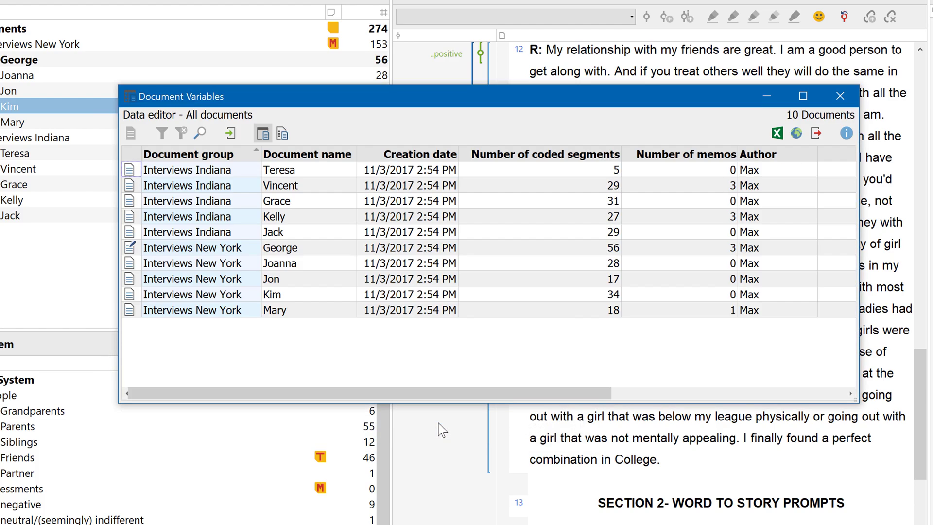
pyautogui.moveTo(441, 393); pyautogui.dragTo(631, 495)
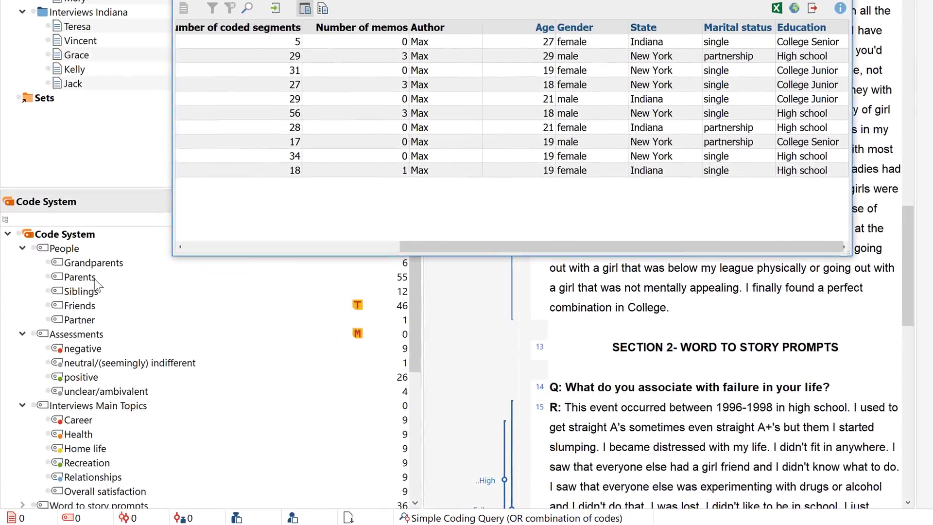
# - Transform the Parents code into a document variable counting its codings per interview
pyautogui.rightClick(88, 294)
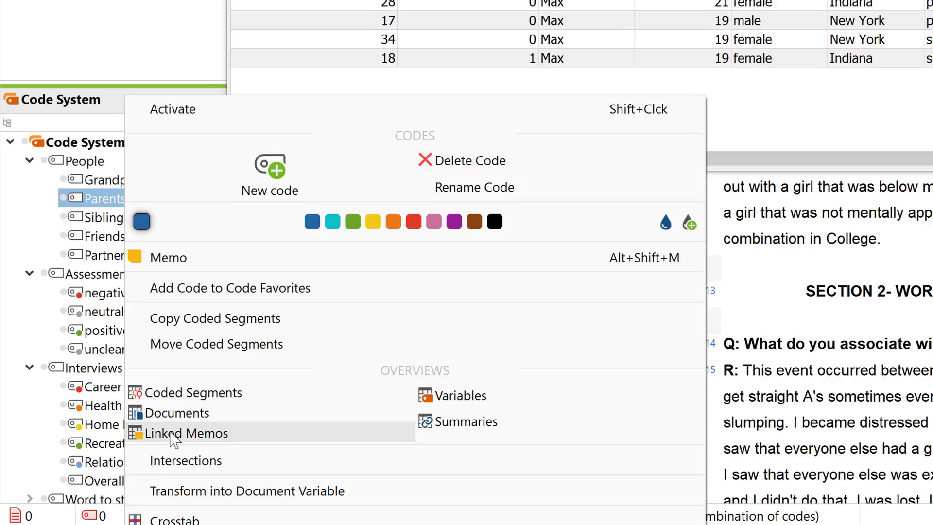
pyautogui.click(195, 488)
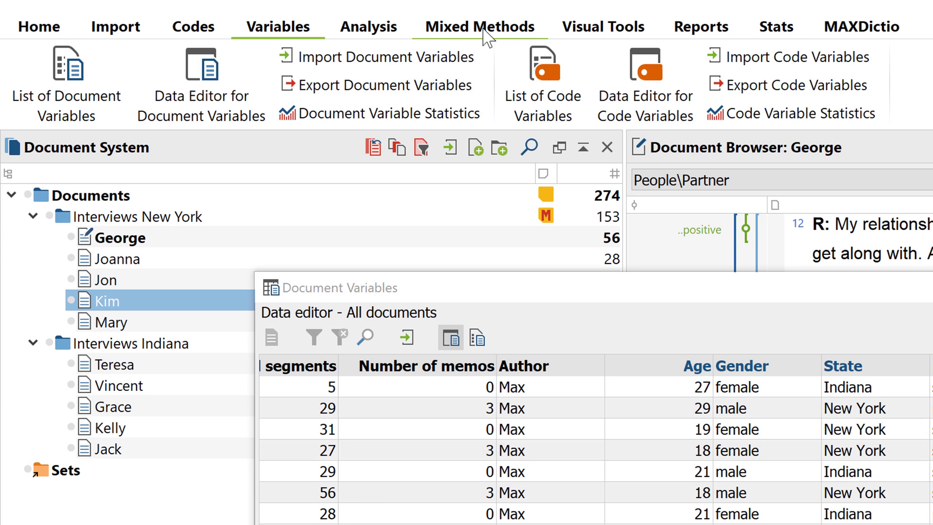
# - Run Mixed Methods Quantitizing to turn the activated codes into per-document count variables
pyautogui.click(480, 28)
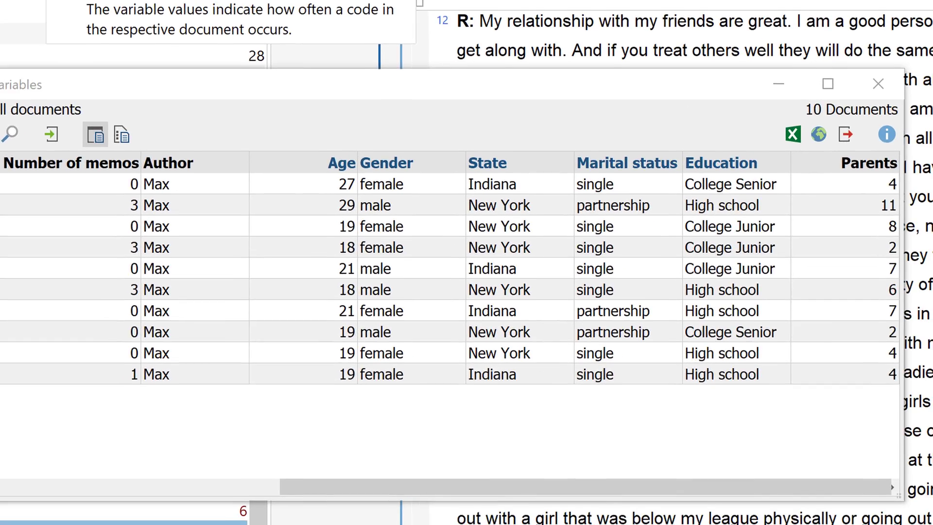
pyautogui.click(452, 117)
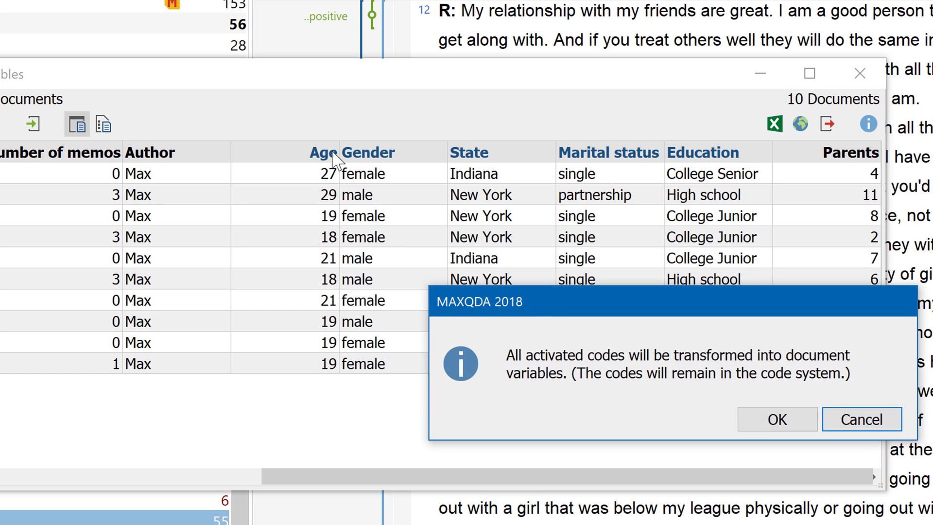
pyautogui.click(761, 424)
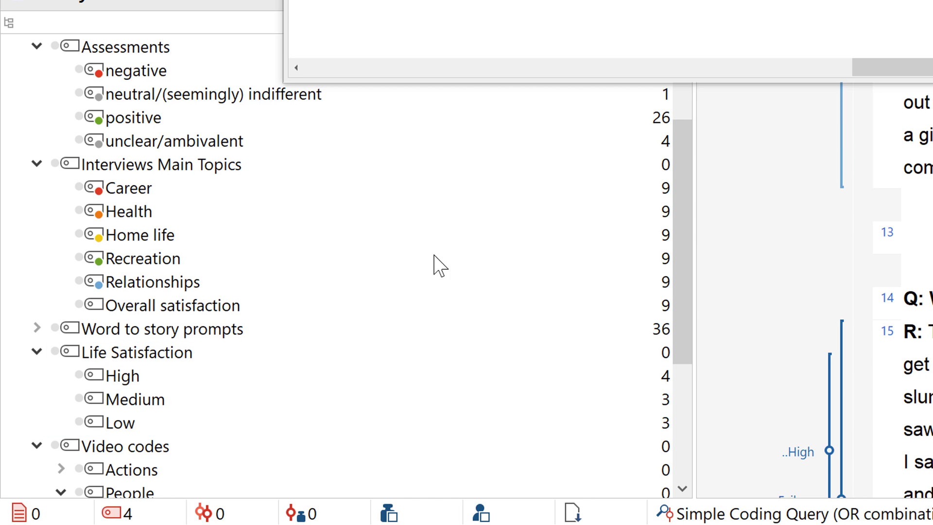
# - Convert the Life Satisfaction code into a categorical High/Medium/Low variable and show the variable list
pyautogui.rightClick(225, 359)
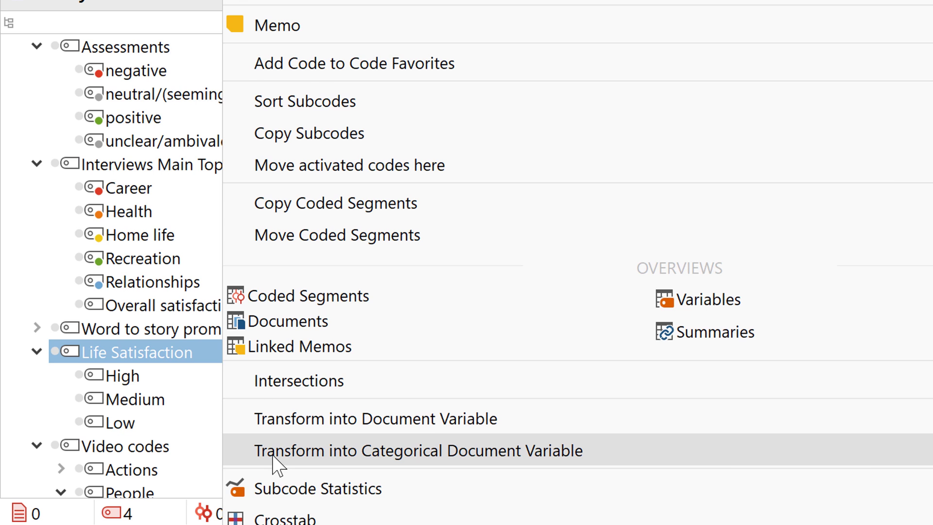
pyautogui.click(273, 455)
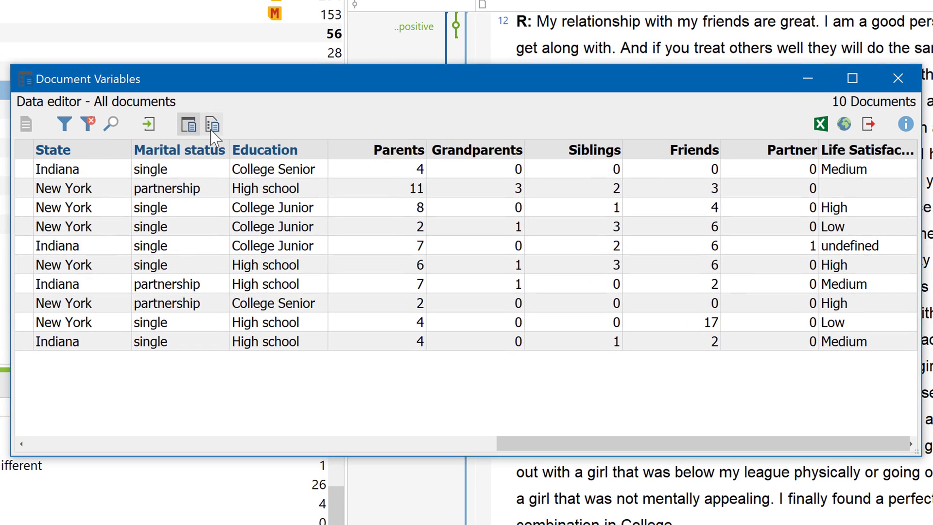
pyautogui.click(32, 99)
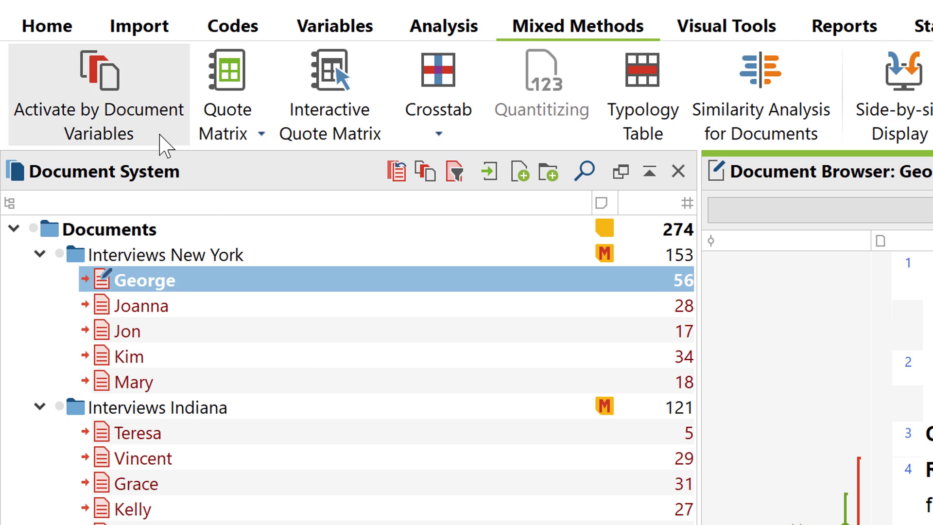
# - Activate documents matching Gender = male AND State = Indiana
pyautogui.click(164, 142)
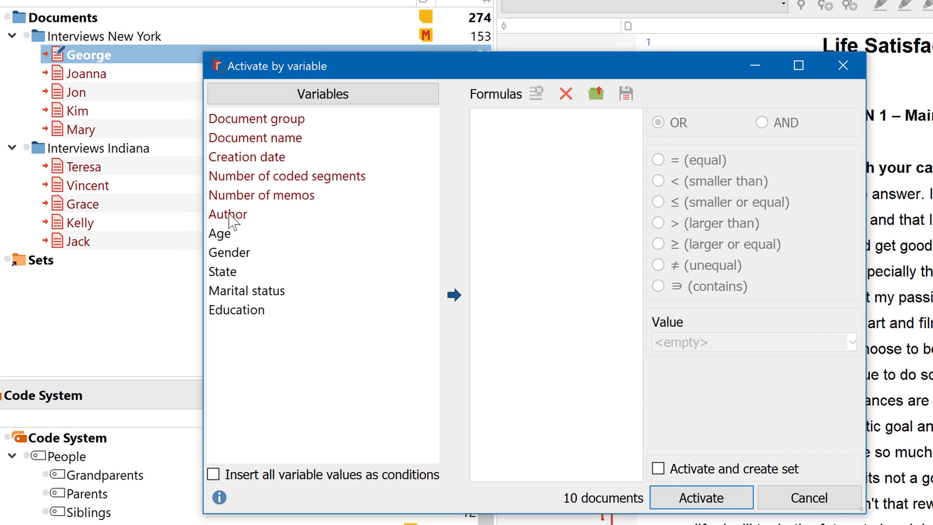
pyautogui.doubleClick(245, 253)
pyautogui.click(745, 342)
pyautogui.click(729, 358)
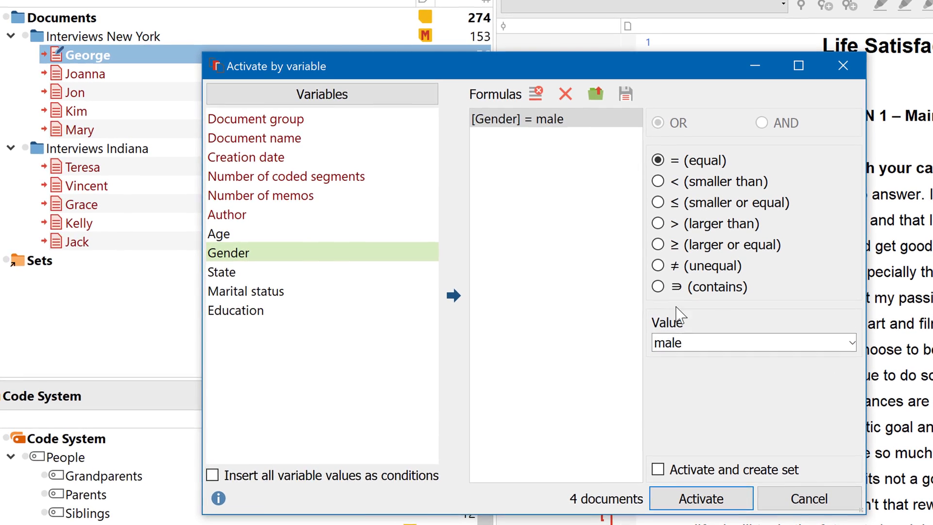
pyautogui.doubleClick(340, 272)
pyautogui.click(761, 123)
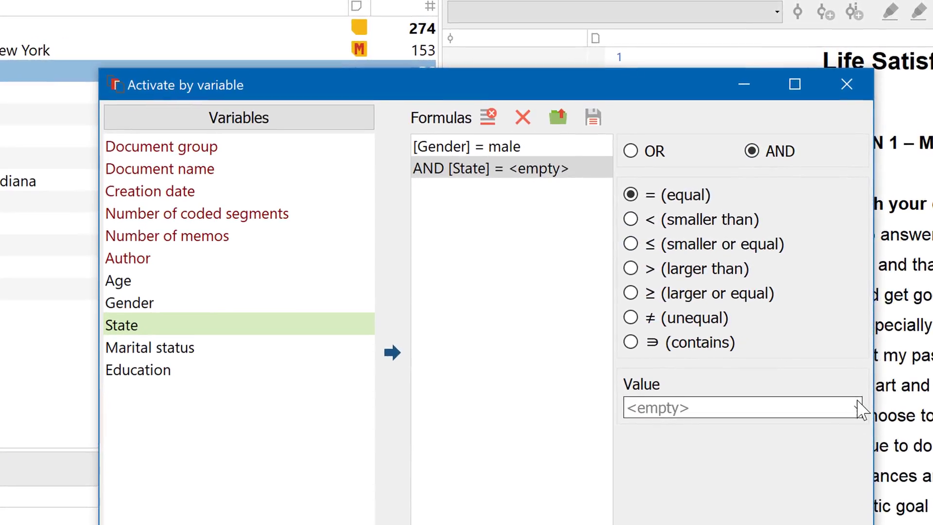
pyautogui.click(858, 410)
pyautogui.click(845, 450)
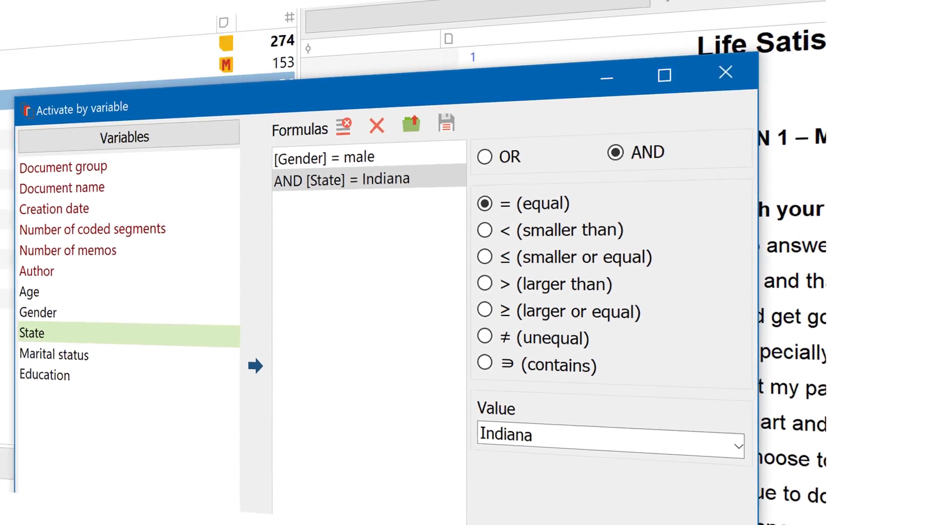
pyautogui.press('Return')
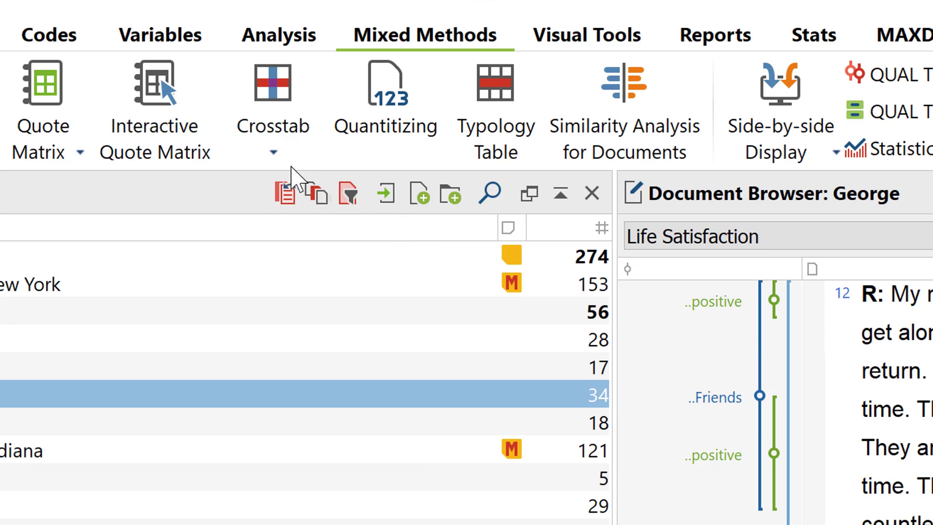
# - Run a new crosstab of codes by Education groups and show it as row percentages
pyautogui.click(275, 160)
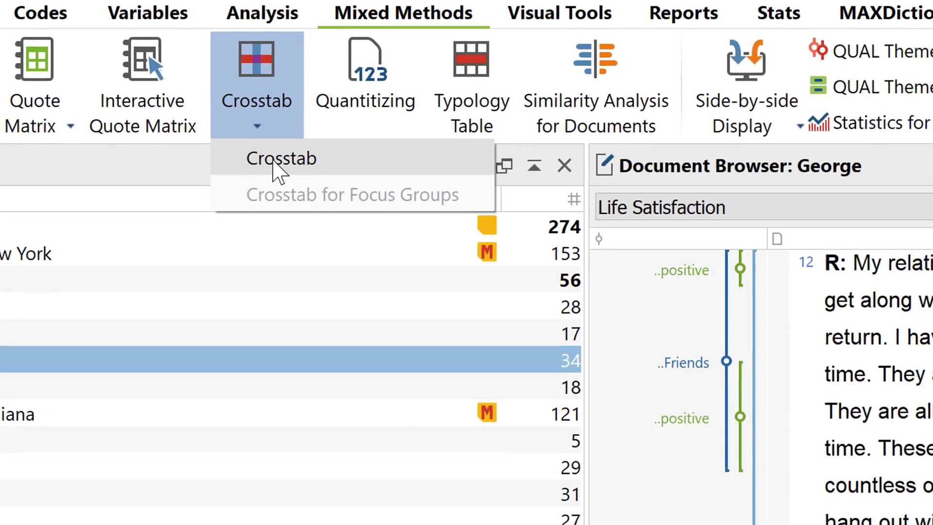
pyautogui.click(273, 161)
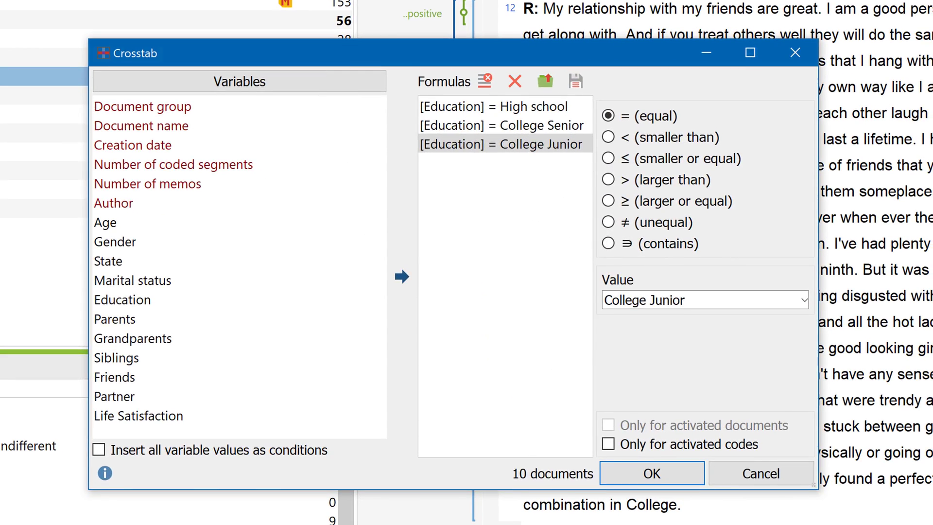
pyautogui.press('Return')
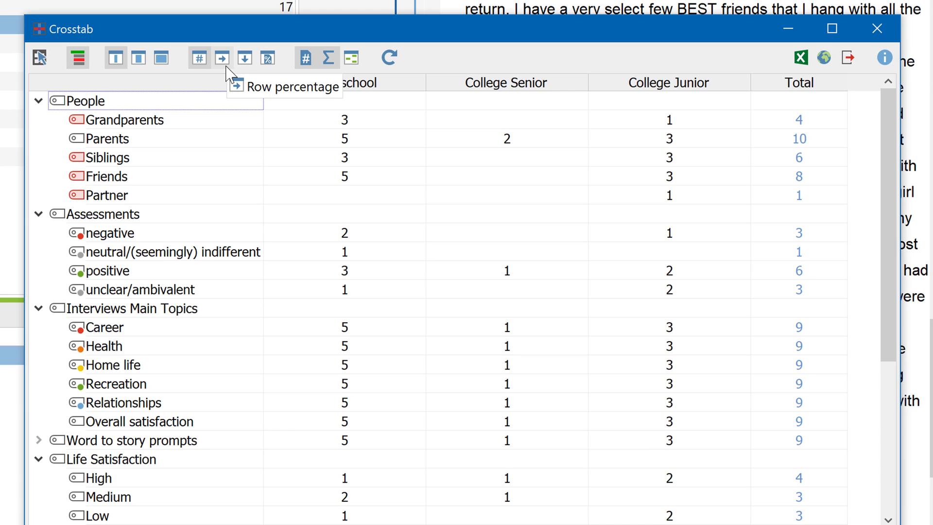
pyautogui.click(226, 69)
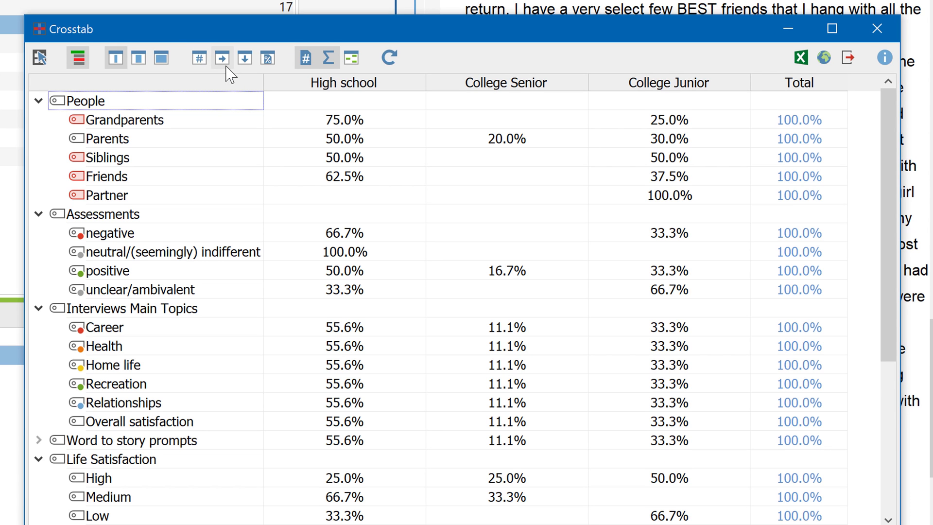
# - Inspect the crosstab's underlying quotes for the negative and positive codes in the Interactive Quote Matrix
pyautogui.click(44, 61)
pyautogui.click(93, 194)
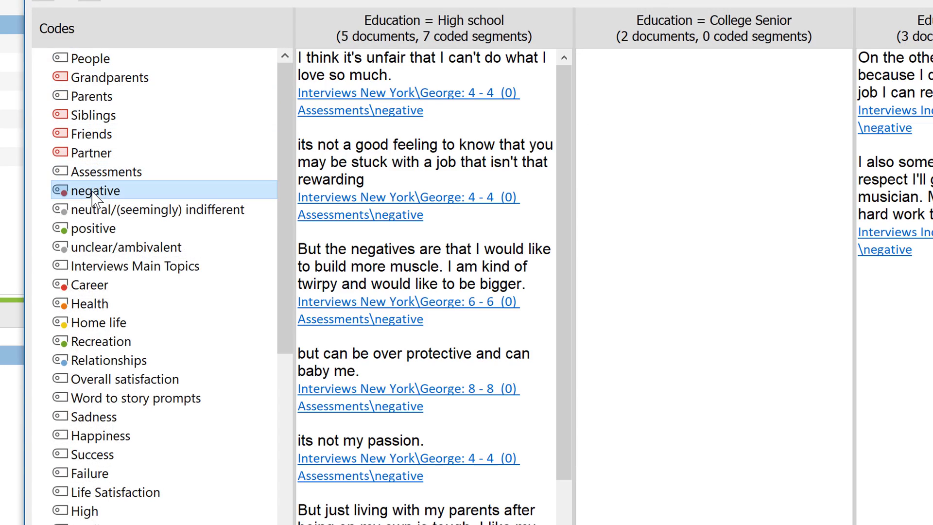
pyautogui.click(103, 231)
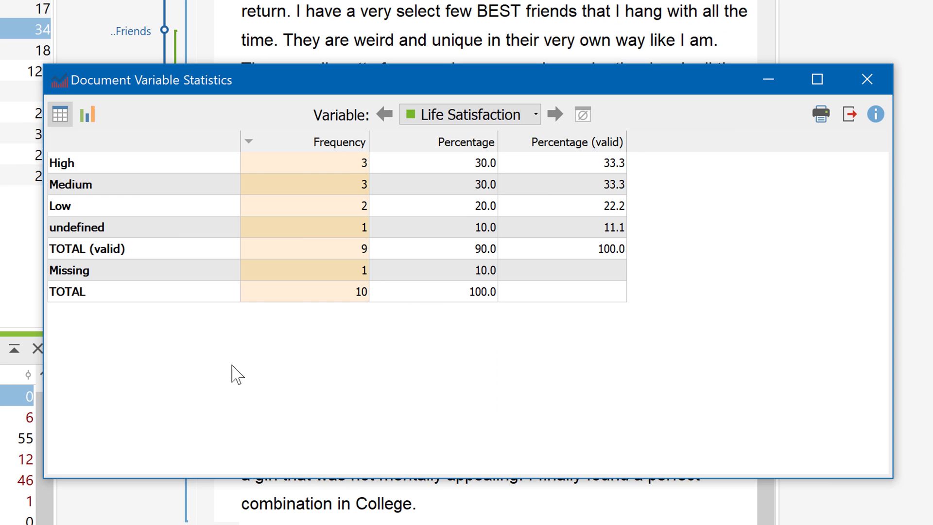
# - Chart Life Satisfaction as bars, and add expected frequencies beside counts in the Gender by Education crosstab
pyautogui.click(88, 115)
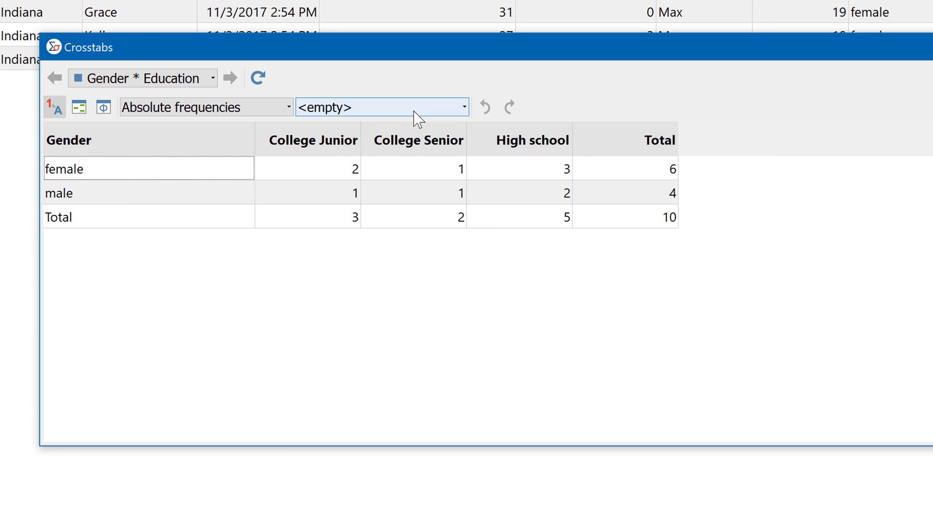
pyautogui.click(414, 112)
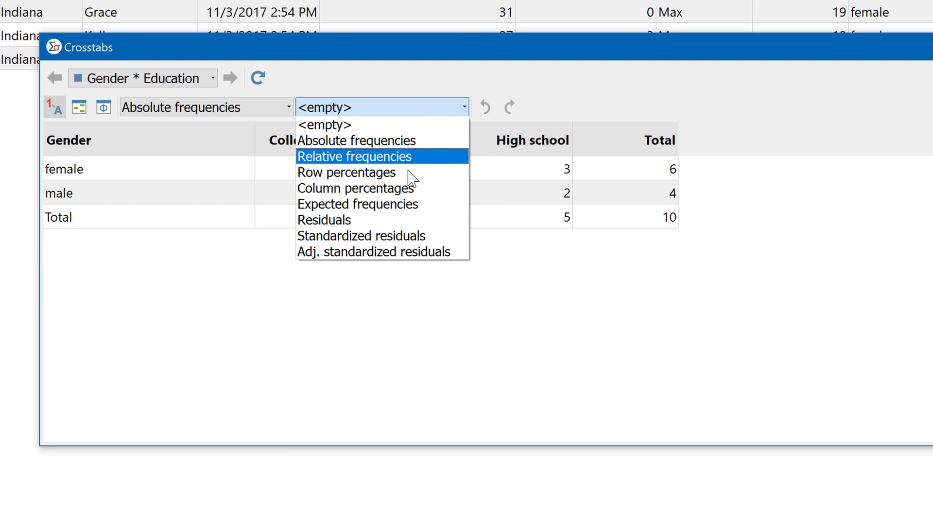
pyautogui.click(404, 206)
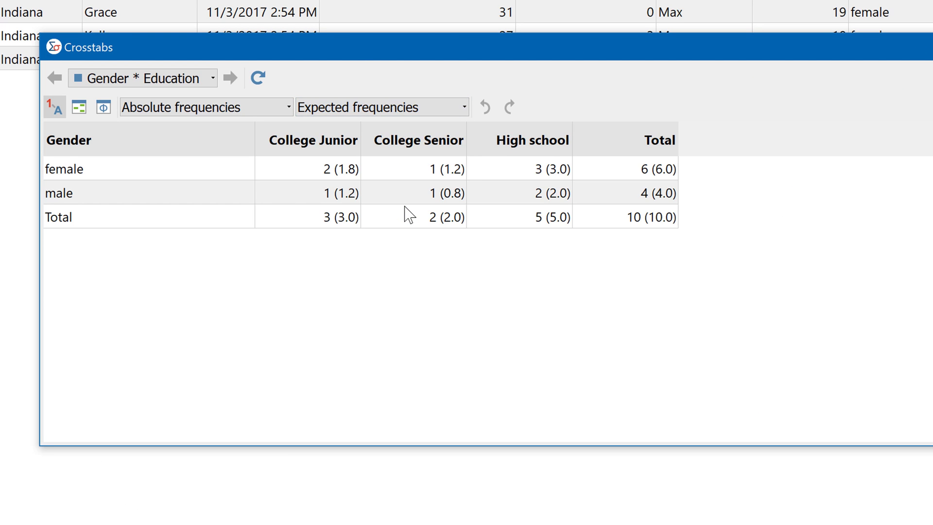